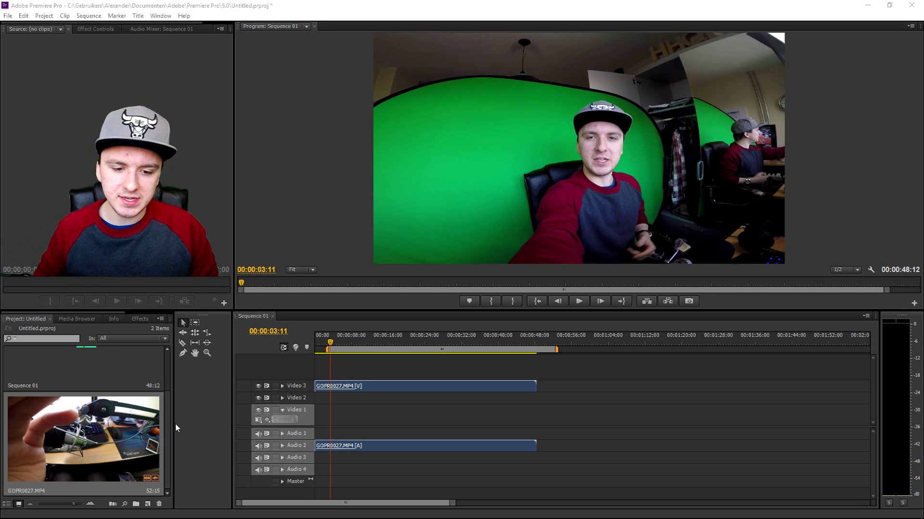
Play the GoPro clip, replaying the shaky section around 00:00:11:29–00:00:13:06.
click(328, 339)
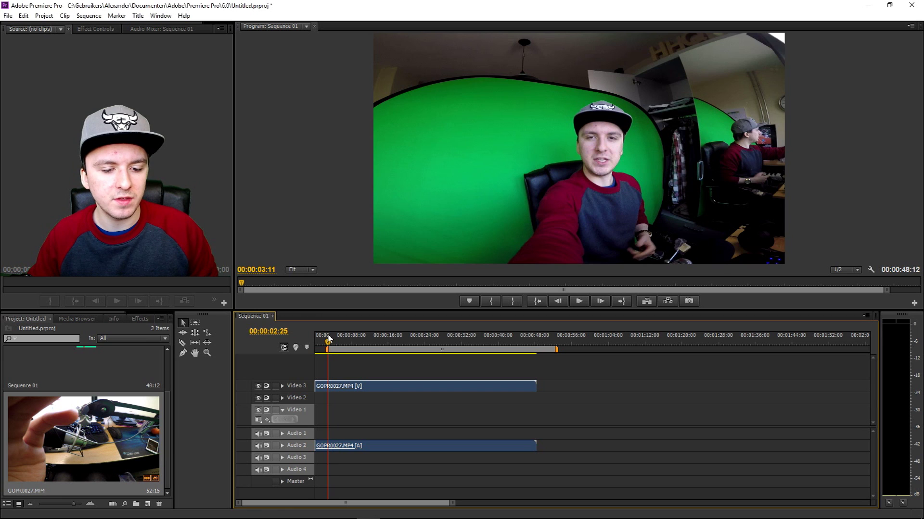
key(space)
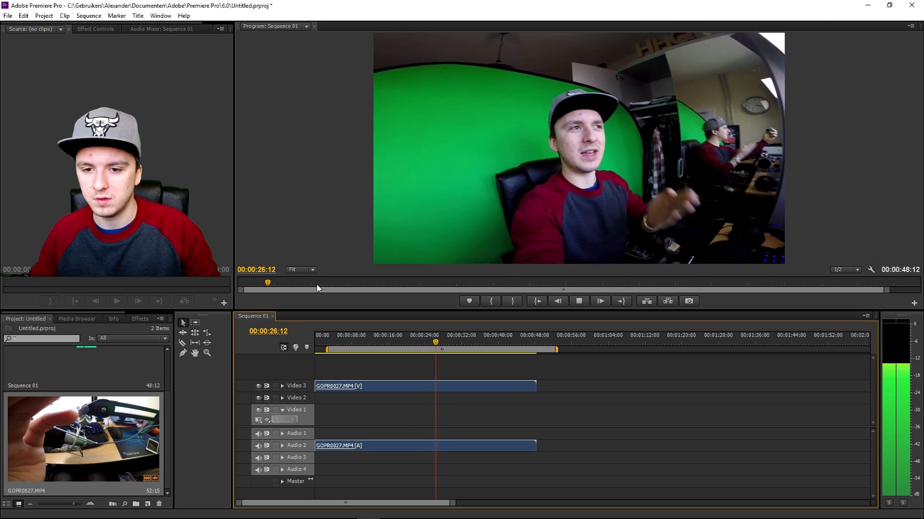
key(space)
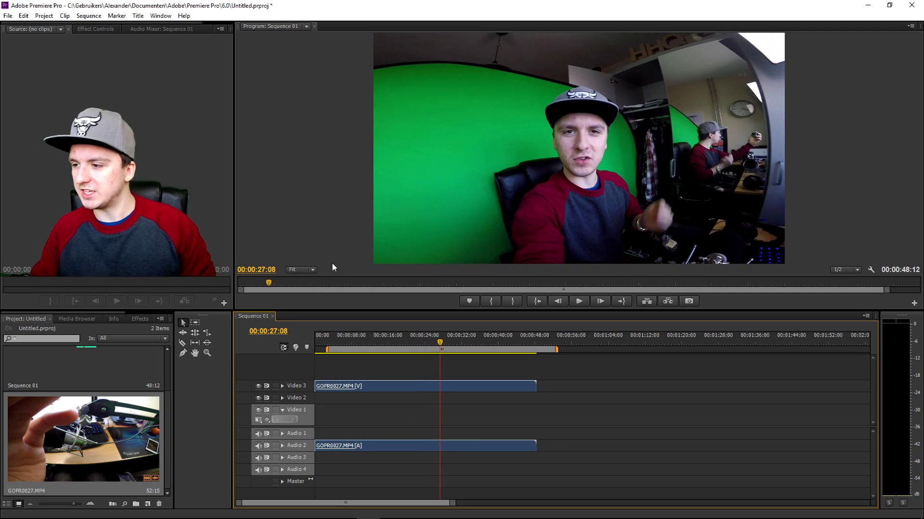
click(371, 341)
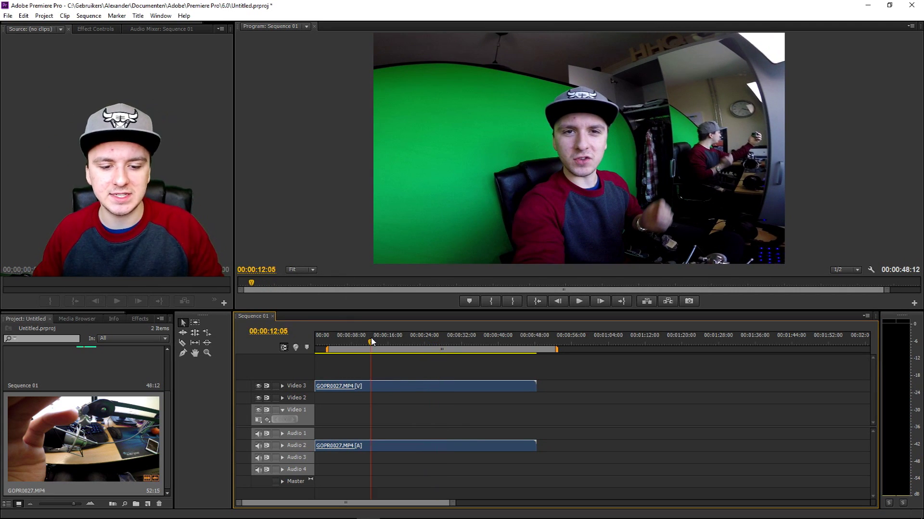
key(space)
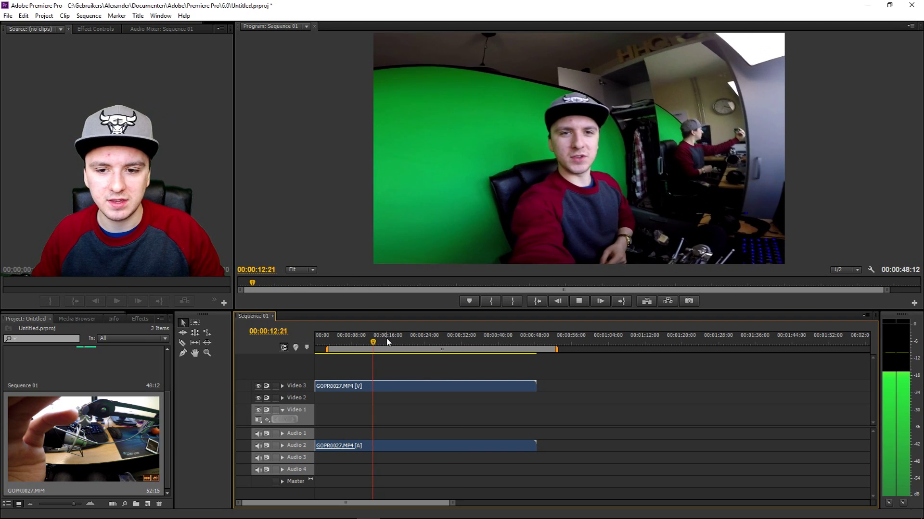
key(space)
click(370, 341)
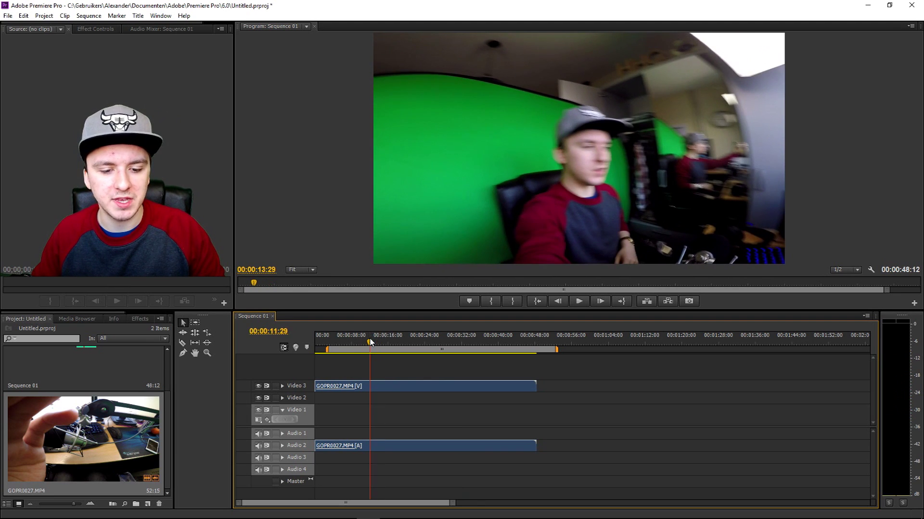
key(space)
key(space)
click(370, 341)
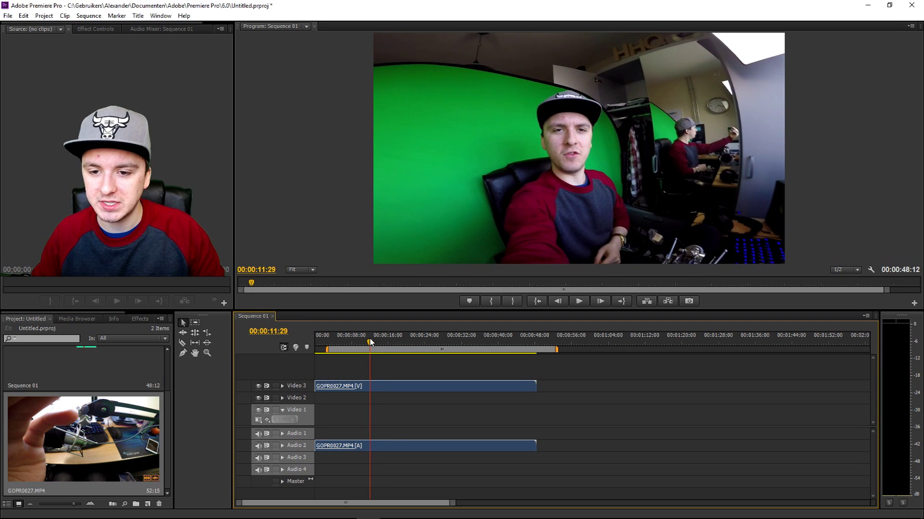
key(space)
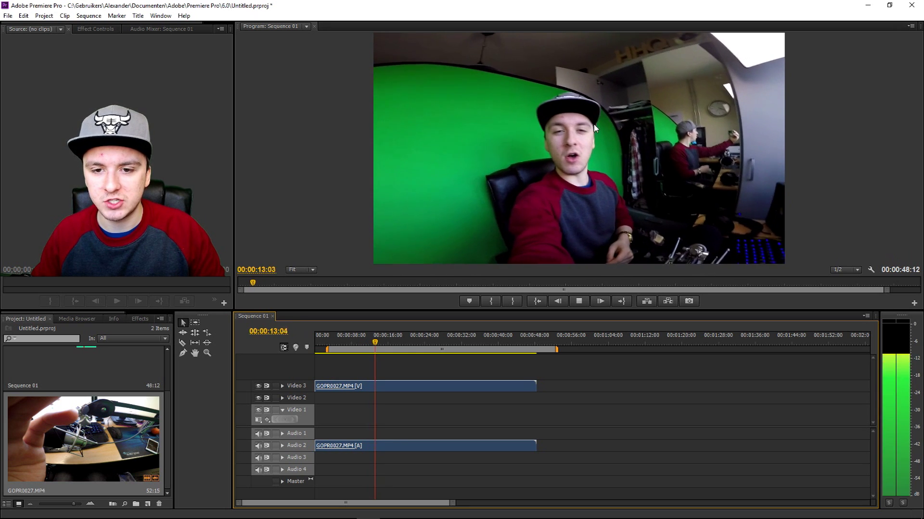
key(space)
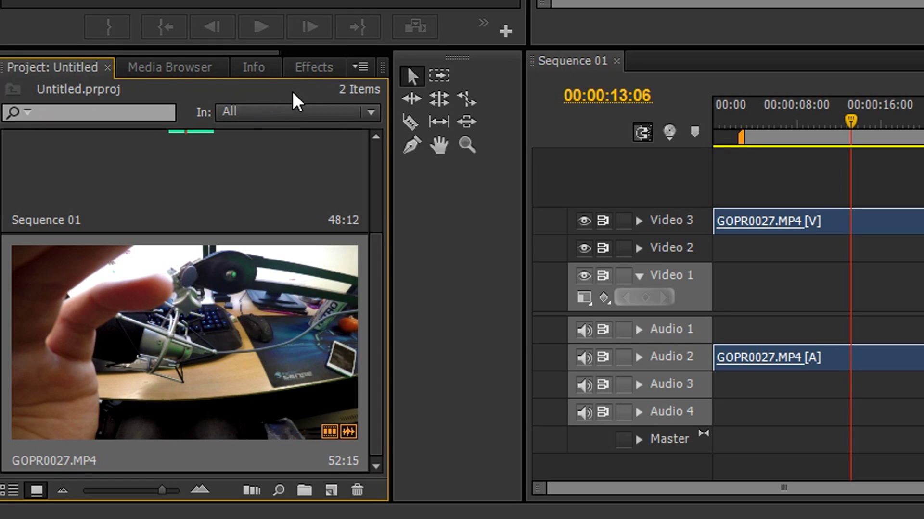
Search the Effects library for "stab" to find Warp Stabilizer.
click(305, 75)
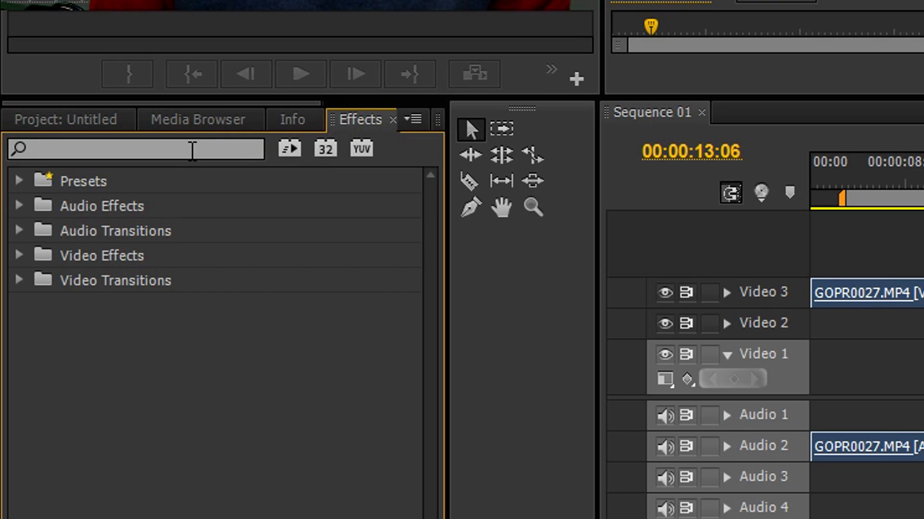
click(192, 150)
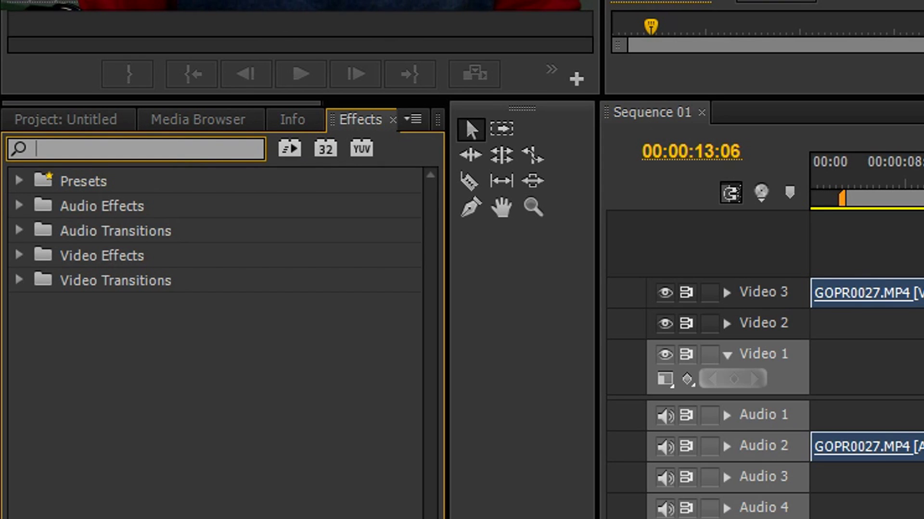
text(stabili)
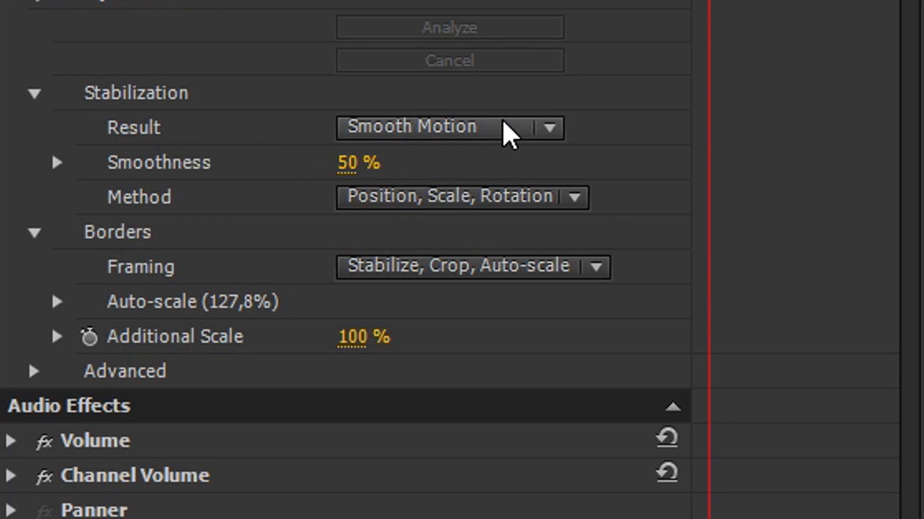
click(163, 134)
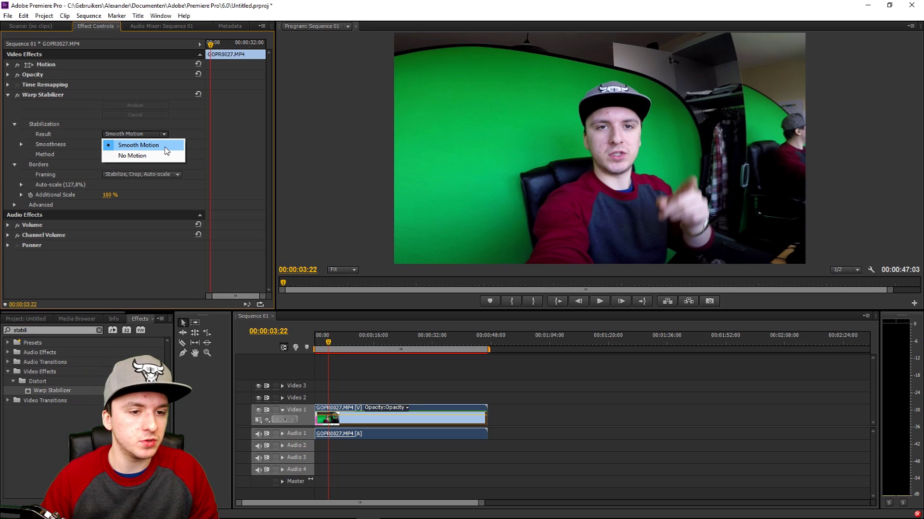
click(165, 148)
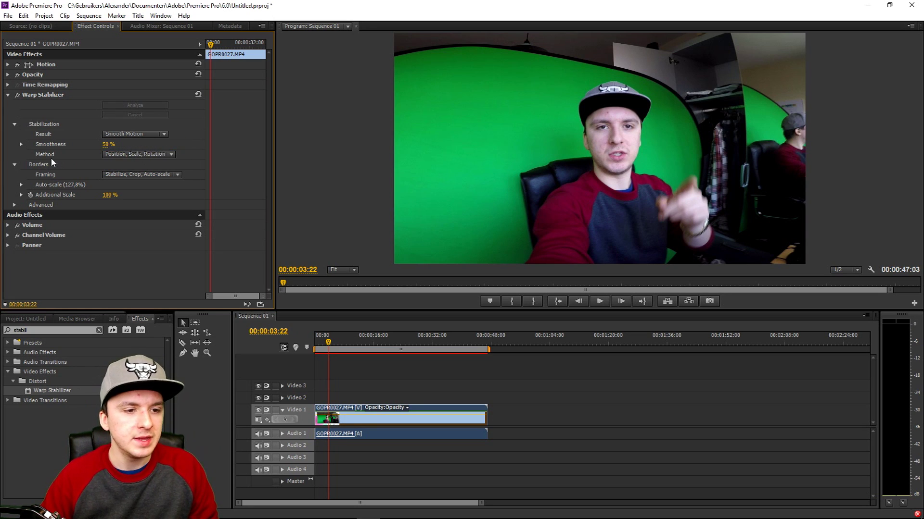
click(133, 154)
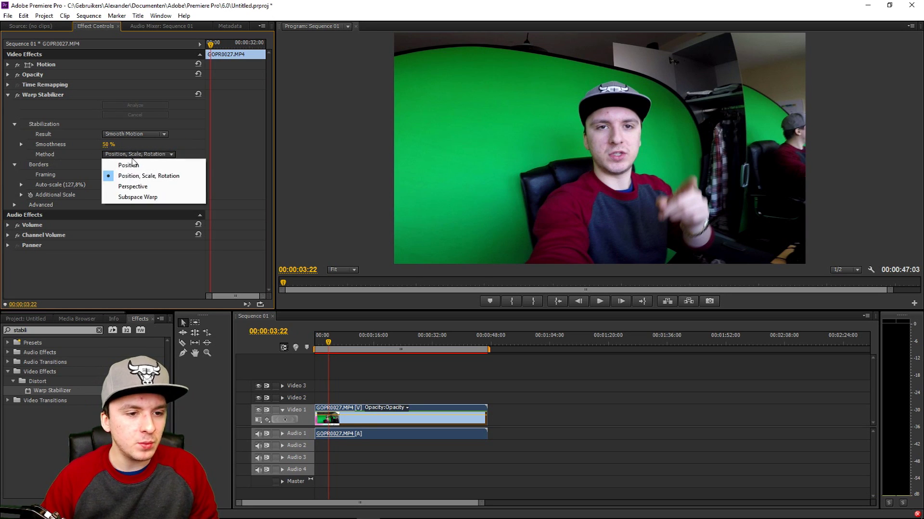
click(169, 176)
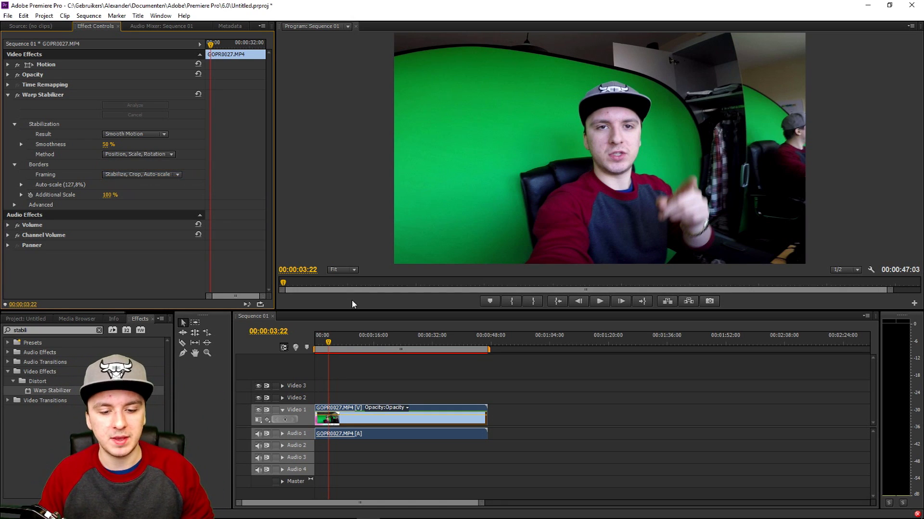
key(space)
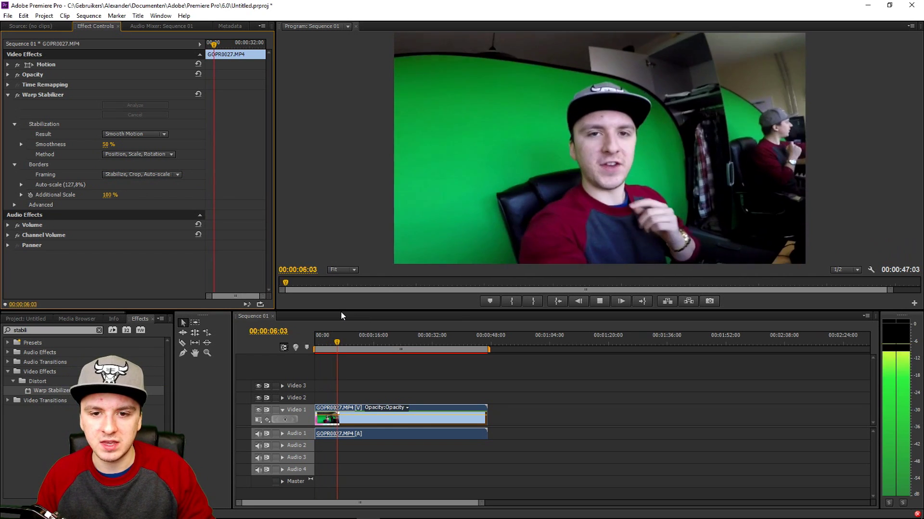
key(space)
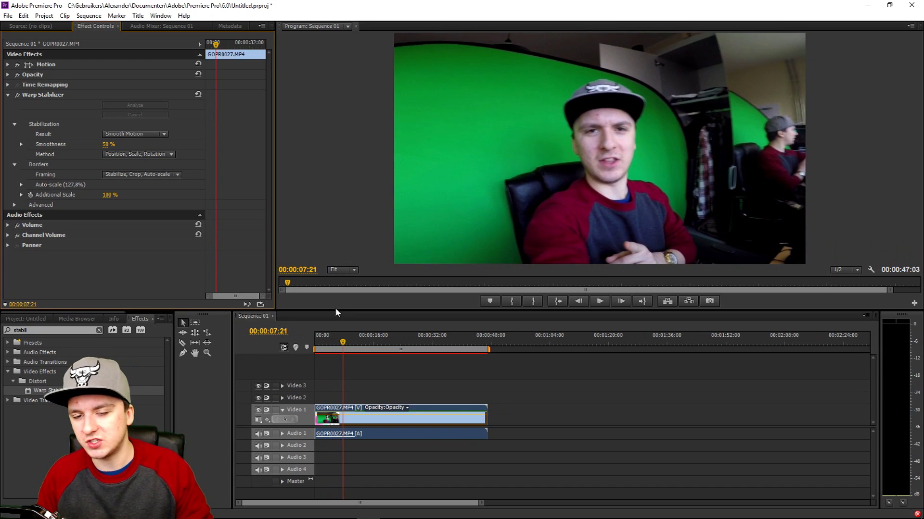
click(156, 175)
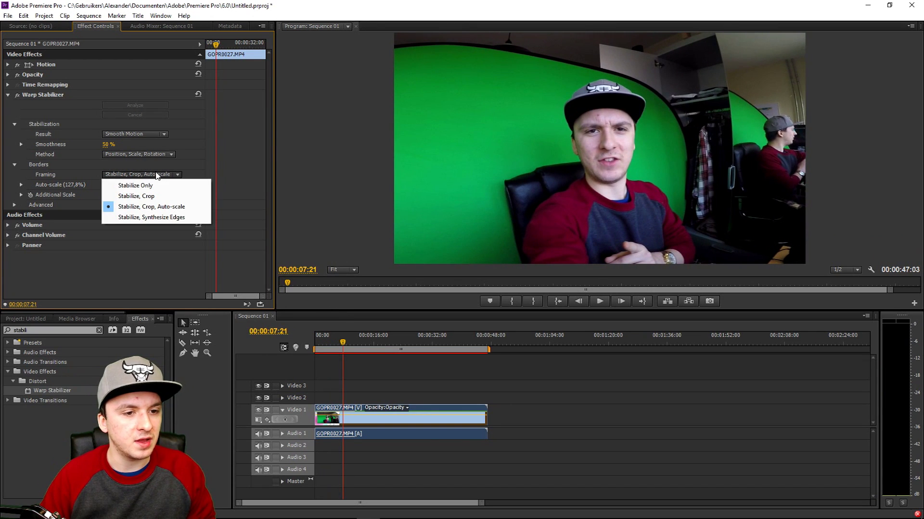
click(136, 196)
click(149, 174)
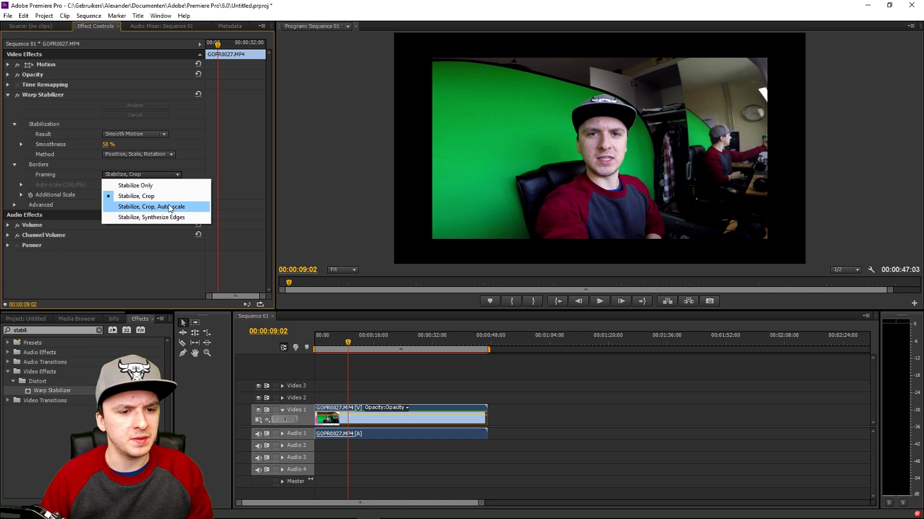
click(170, 207)
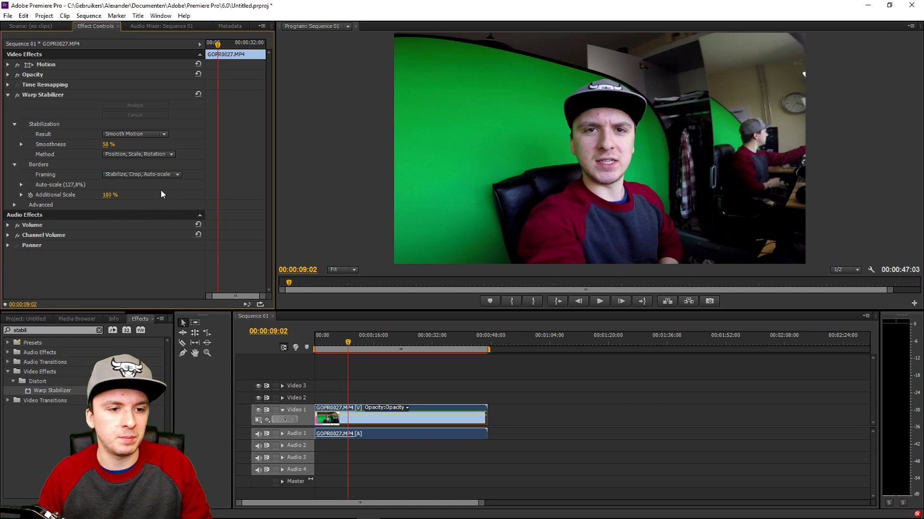
click(150, 176)
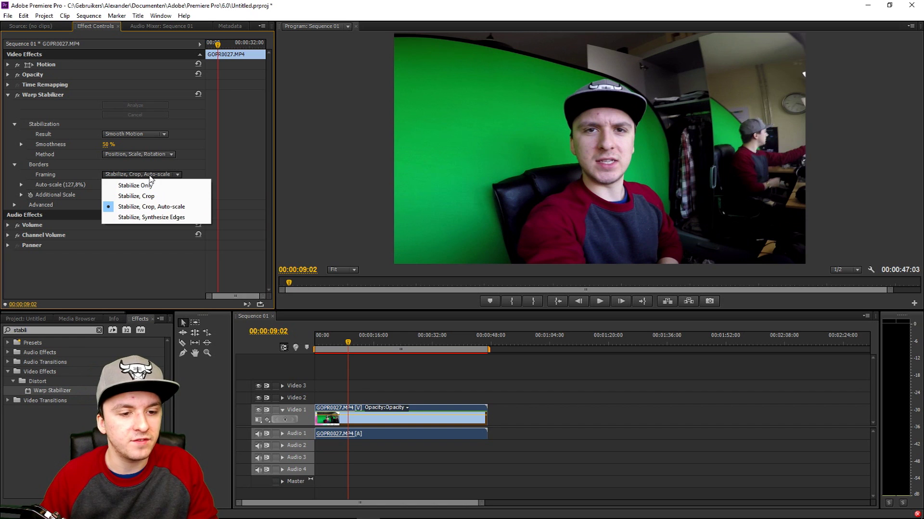
click(150, 175)
key(space)
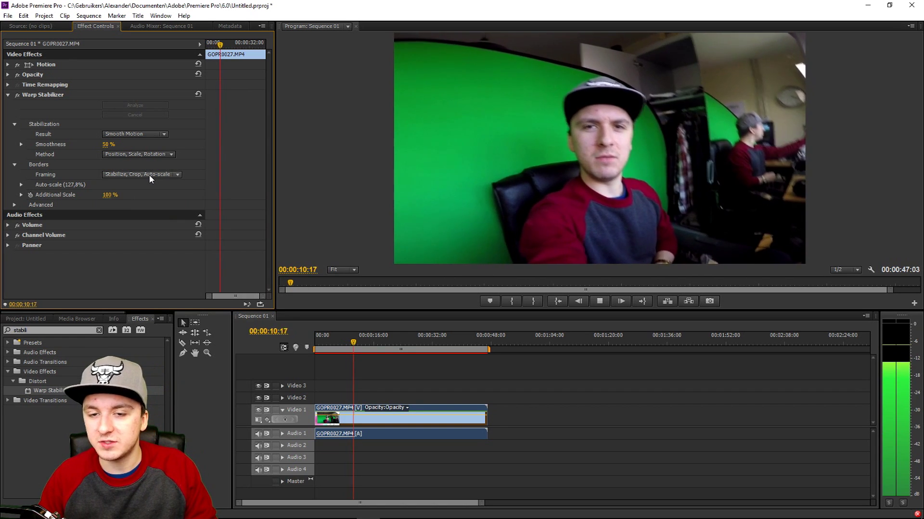
key(space)
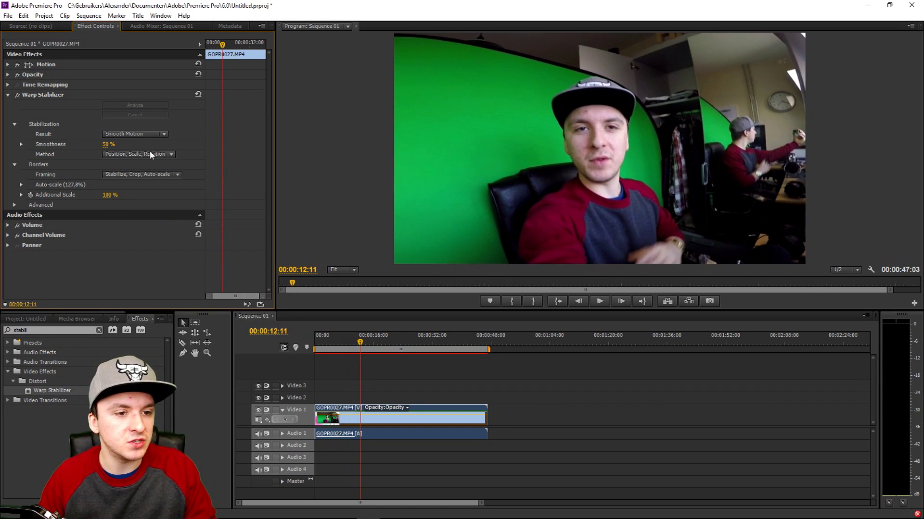
Set Warp Stabilizer framing to Stabilize, Synthesize Edges and play the result.
click(137, 175)
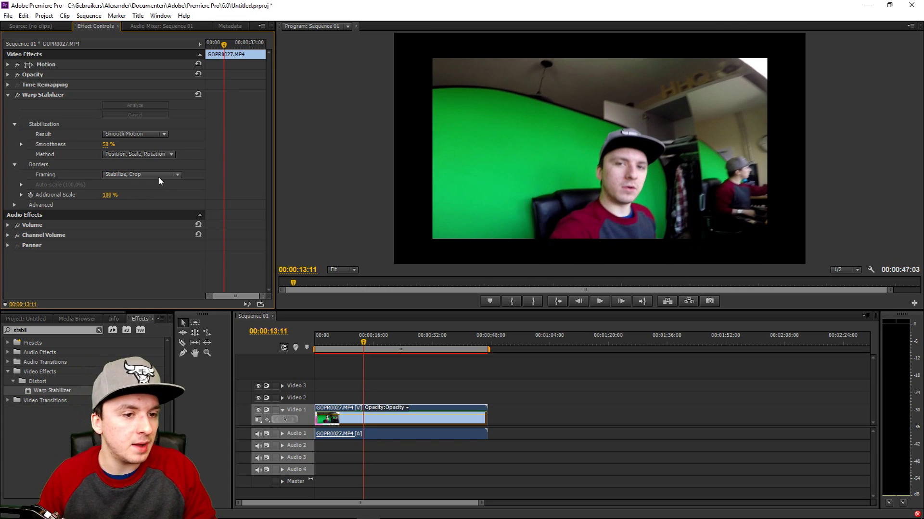
click(159, 176)
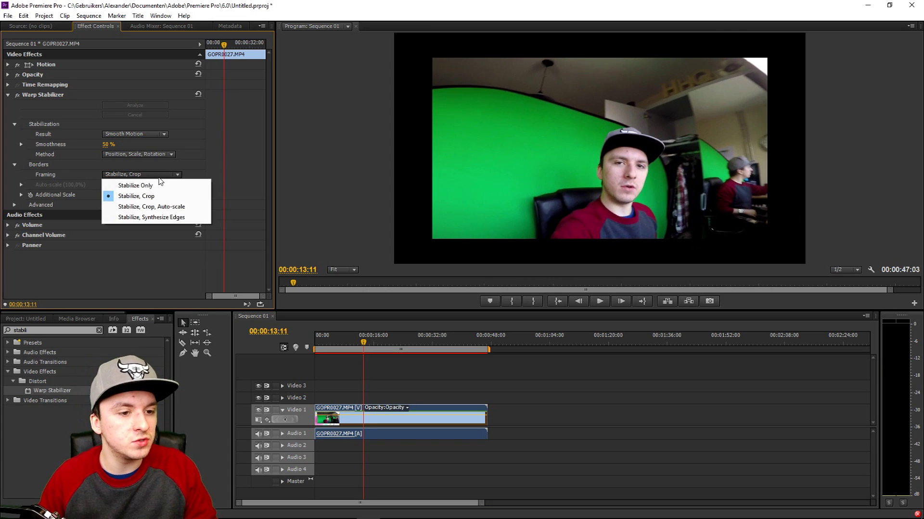
click(157, 218)
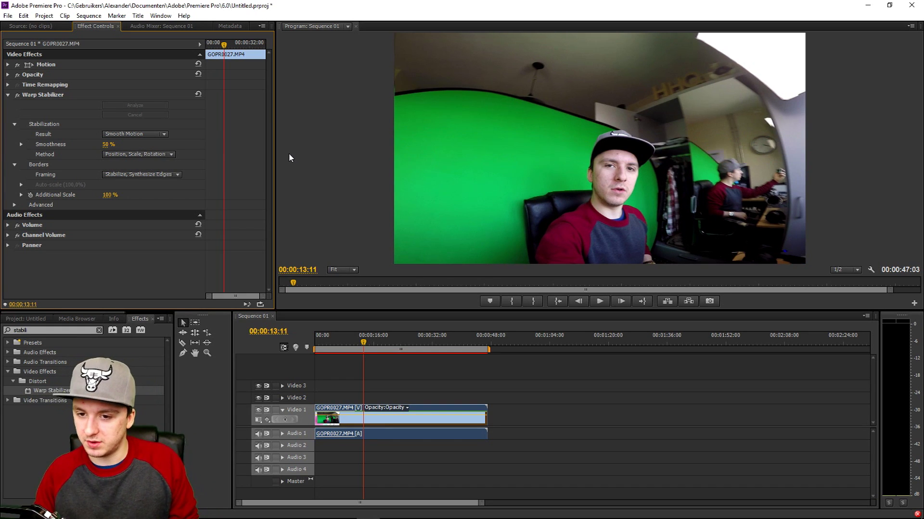
key(space)
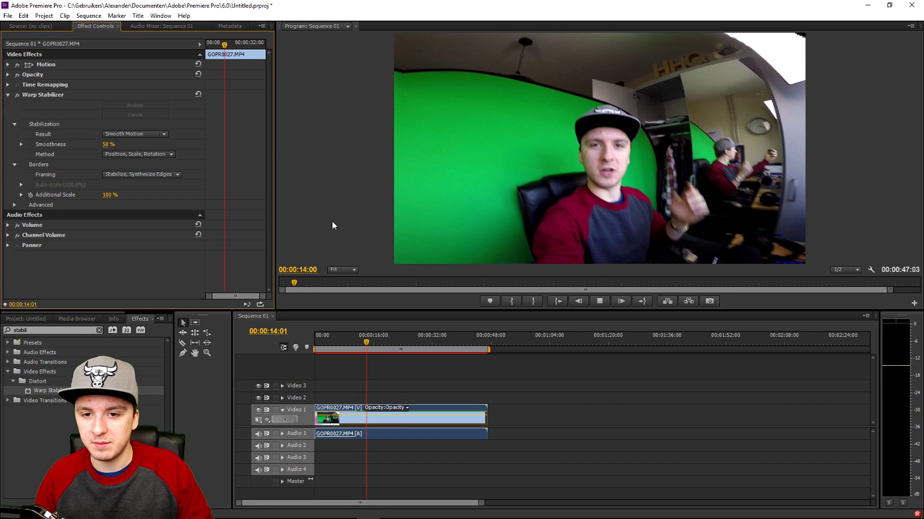
Delete Warp Stabilizer from the clip in Effect Controls.
click(345, 335)
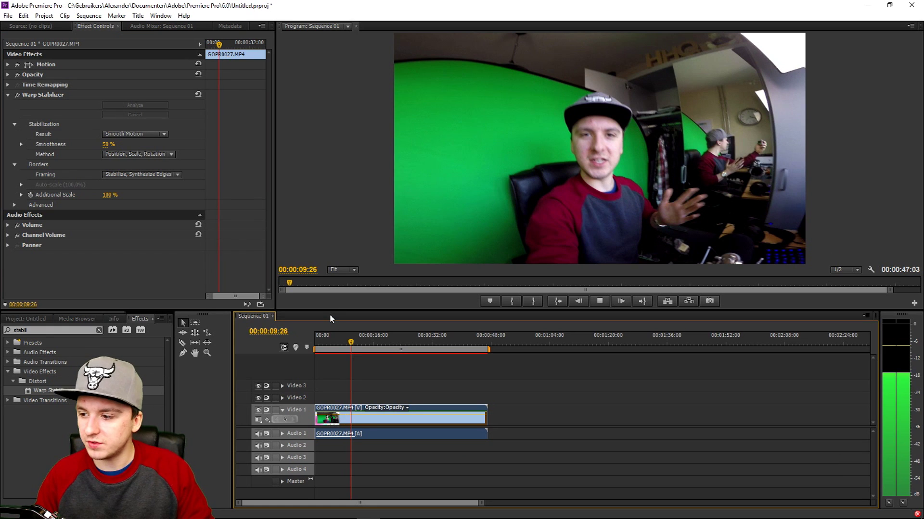
click(80, 140)
key(Delete)
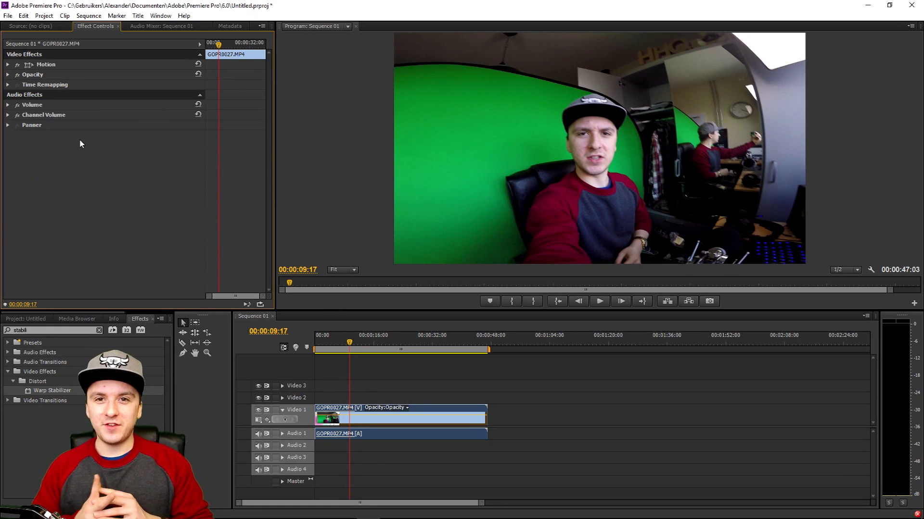